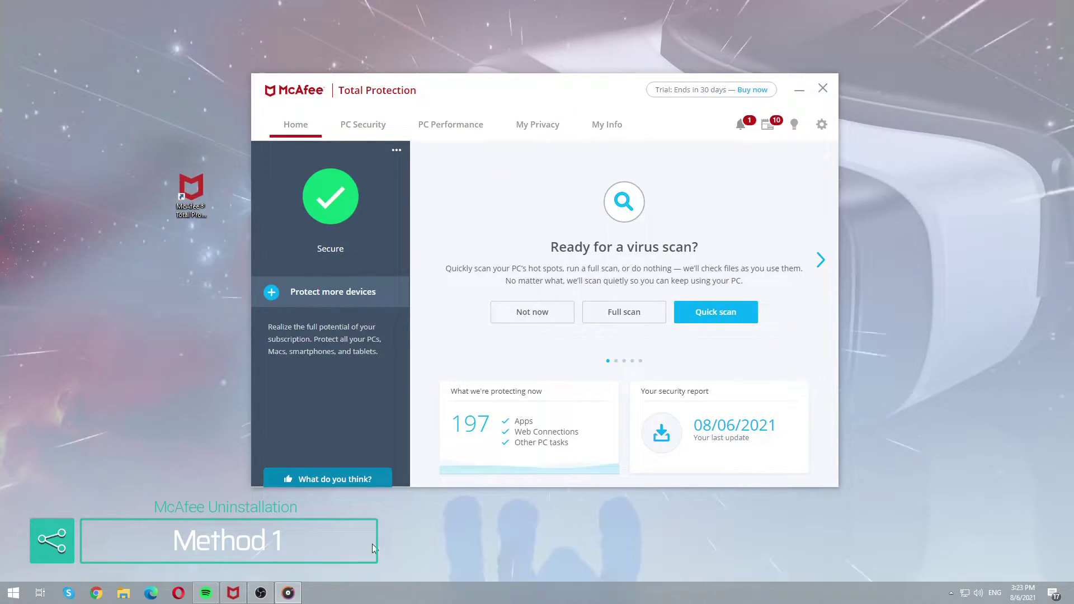
Minimize the McAfee Total Protection dashboard so the Windows desktop shows
click(798, 90)
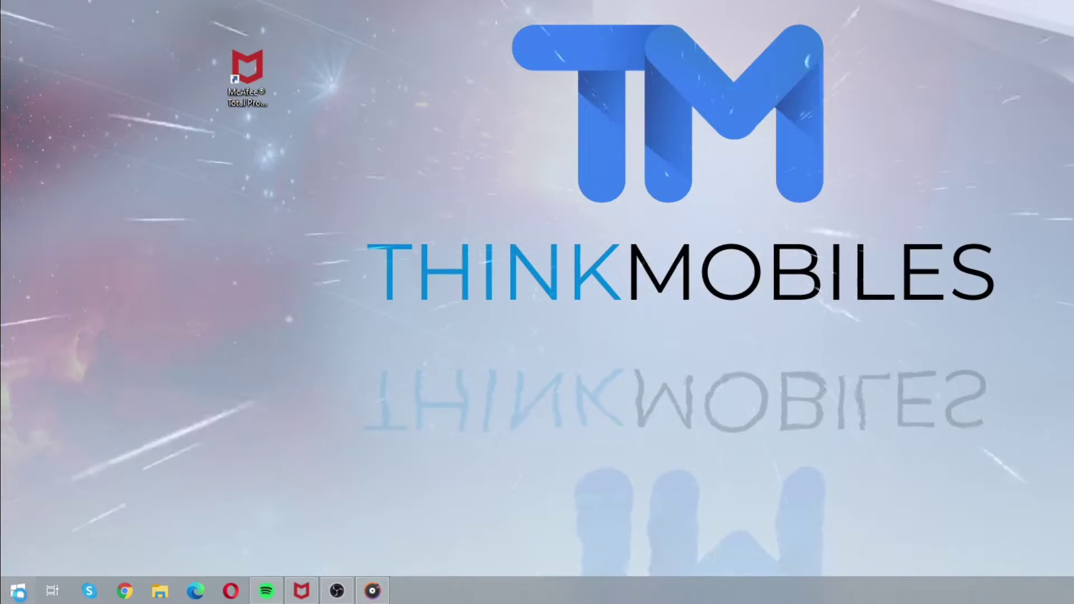
Filter Apps & features by 'mc' and choose Uninstall on McAfee Total Protection
click(19, 591)
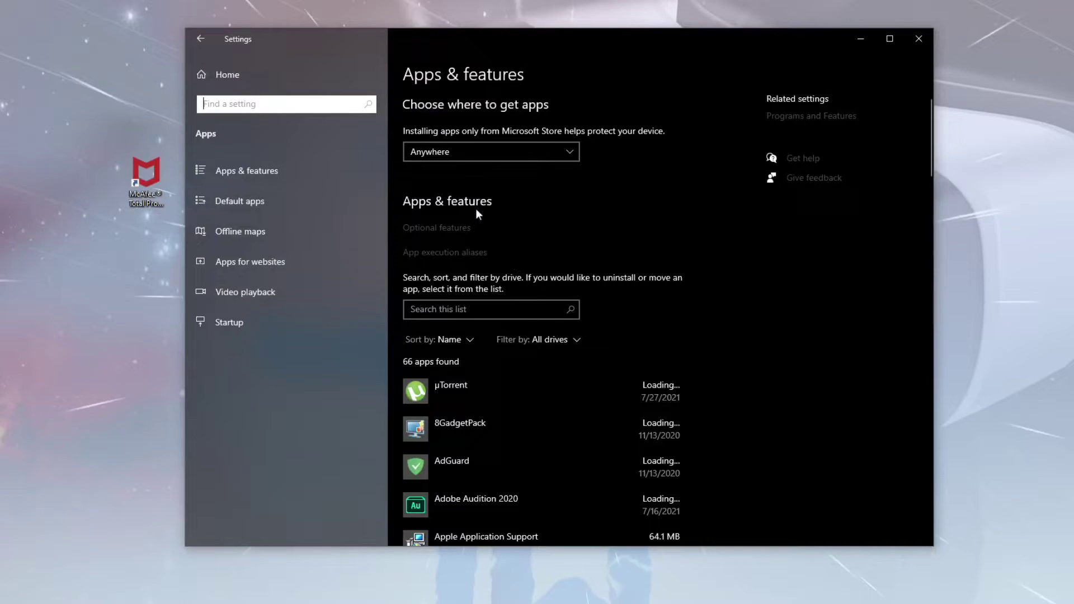
click(297, 170)
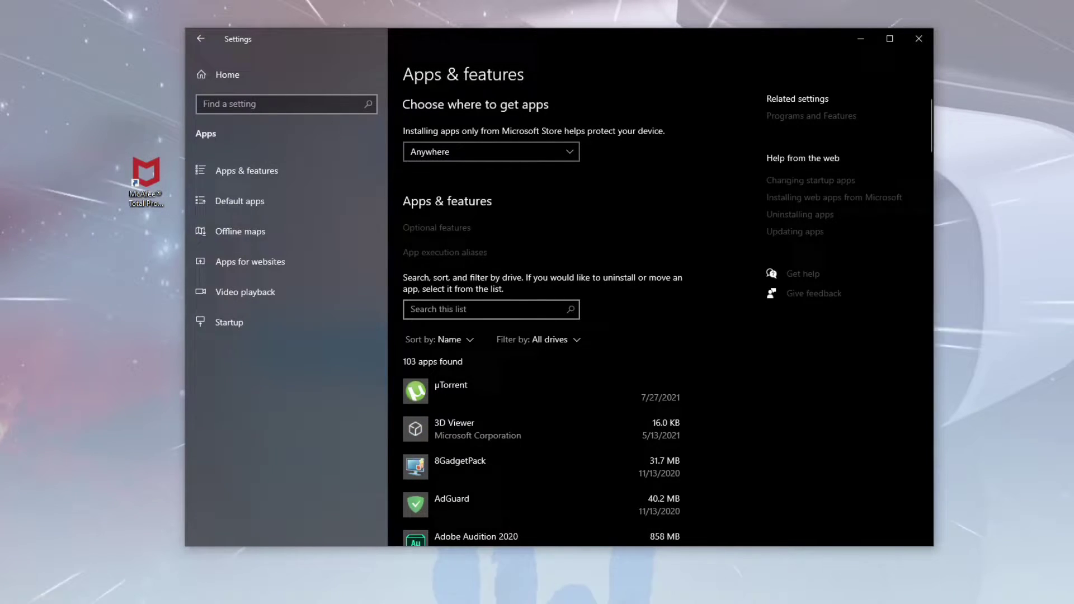
click(505, 312)
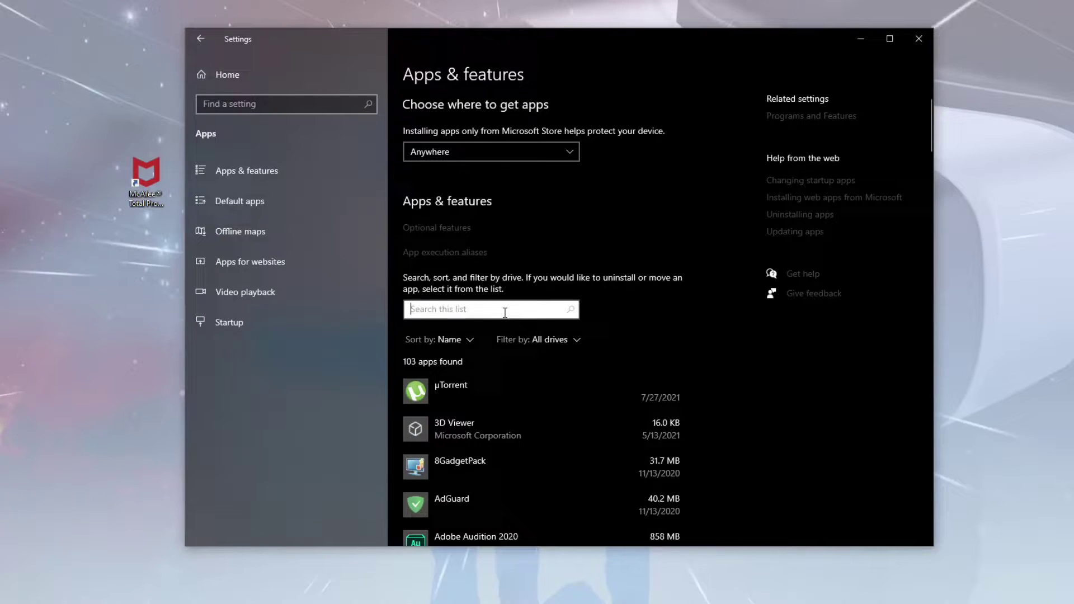
text(mc)
click(579, 389)
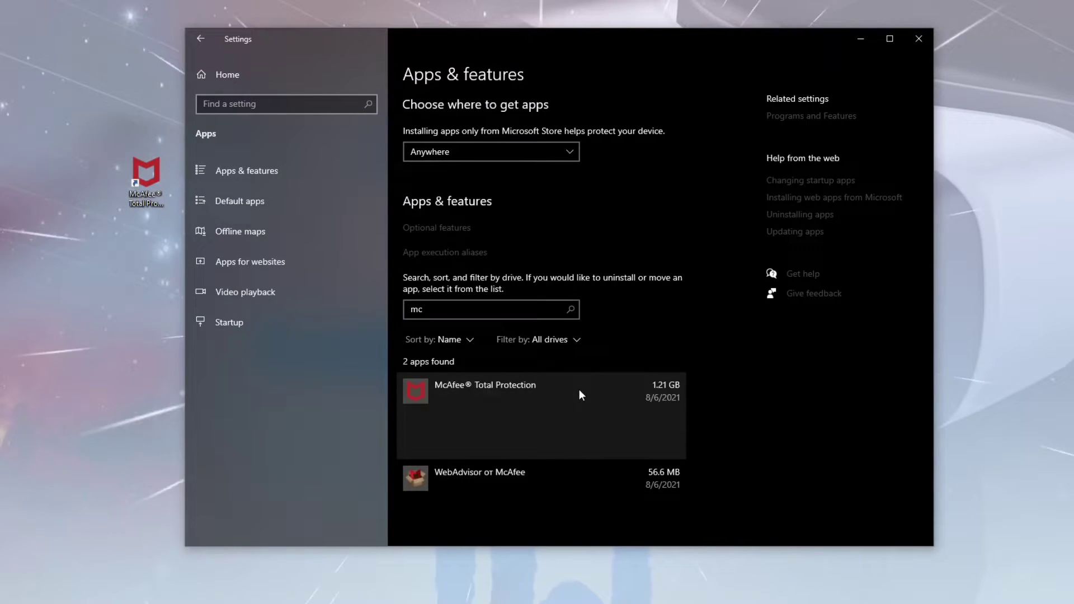
click(669, 445)
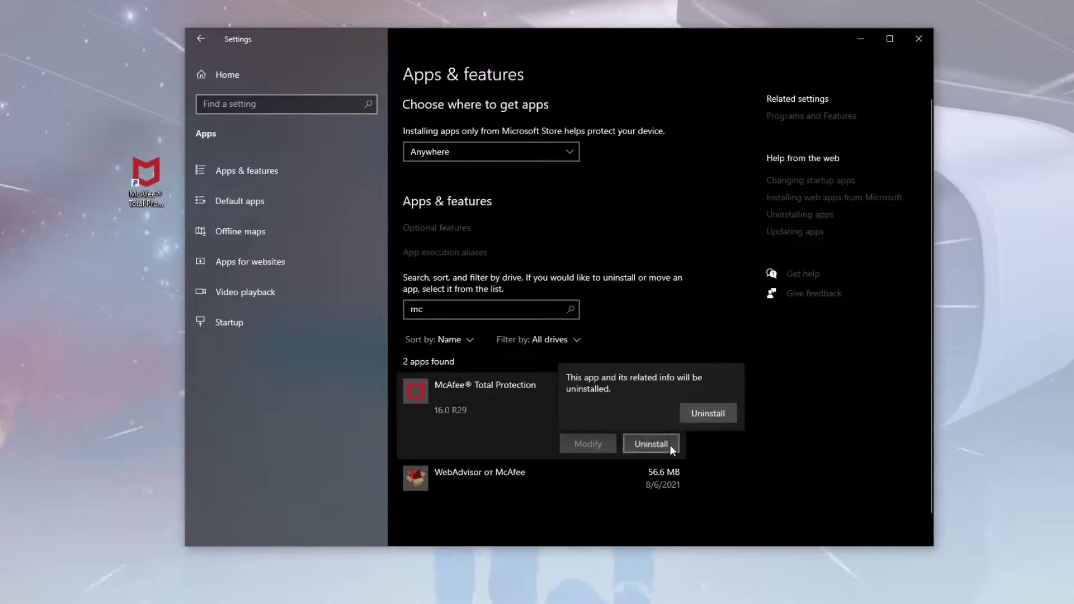
Confirm the uninstall and remove McAfee Total Protection with all its files despite the subscription warning
click(718, 415)
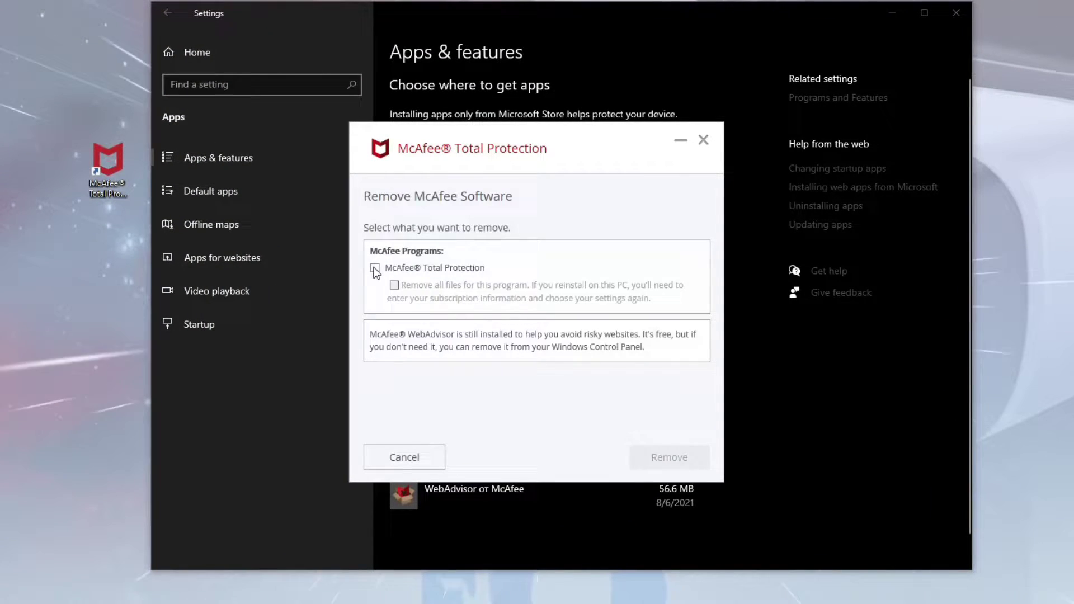
click(376, 269)
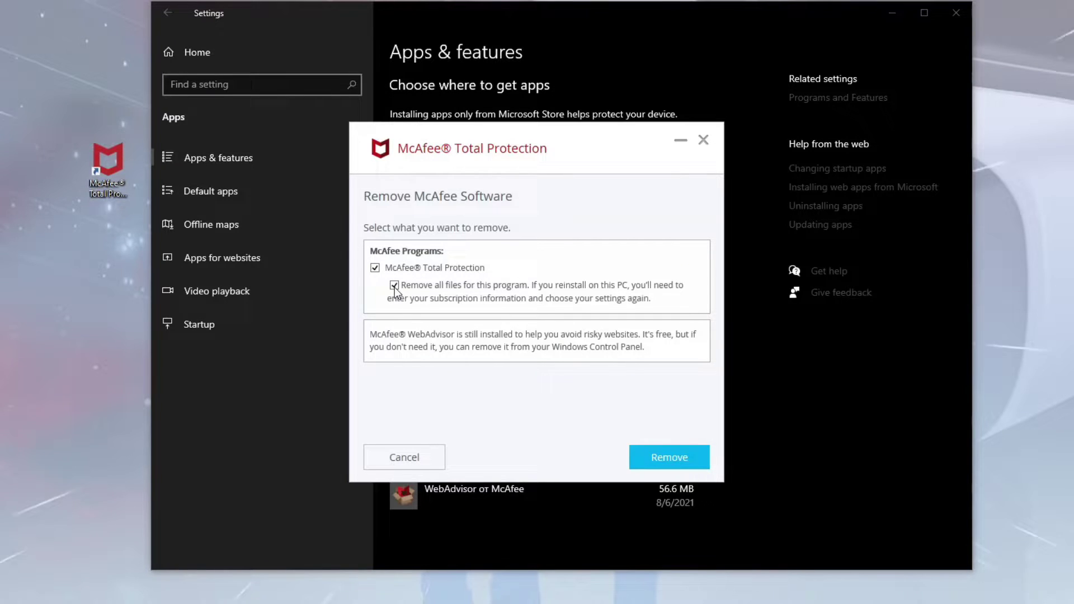
click(700, 465)
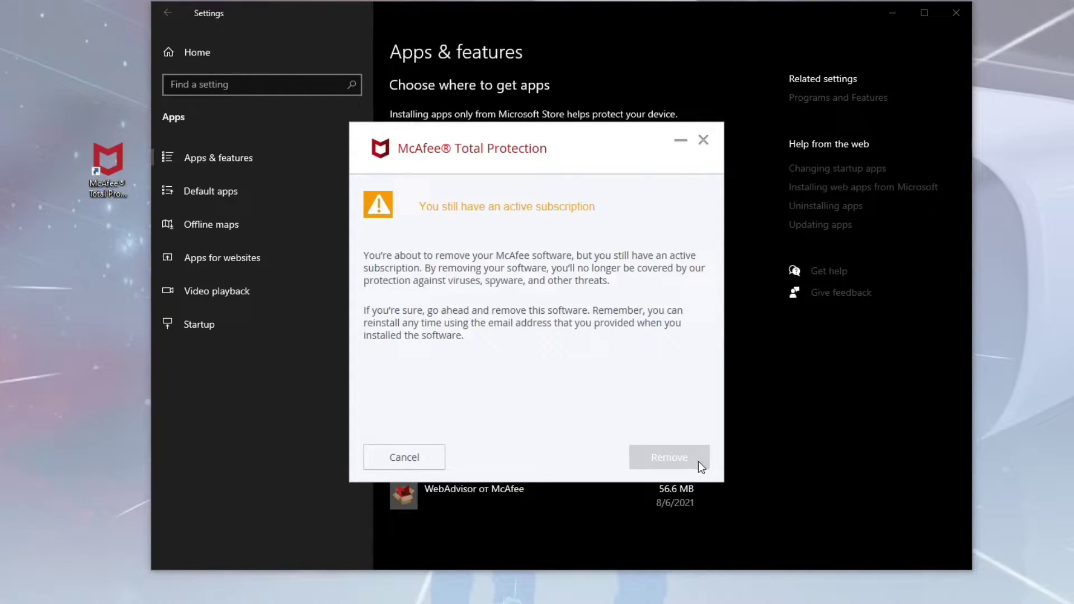
click(701, 459)
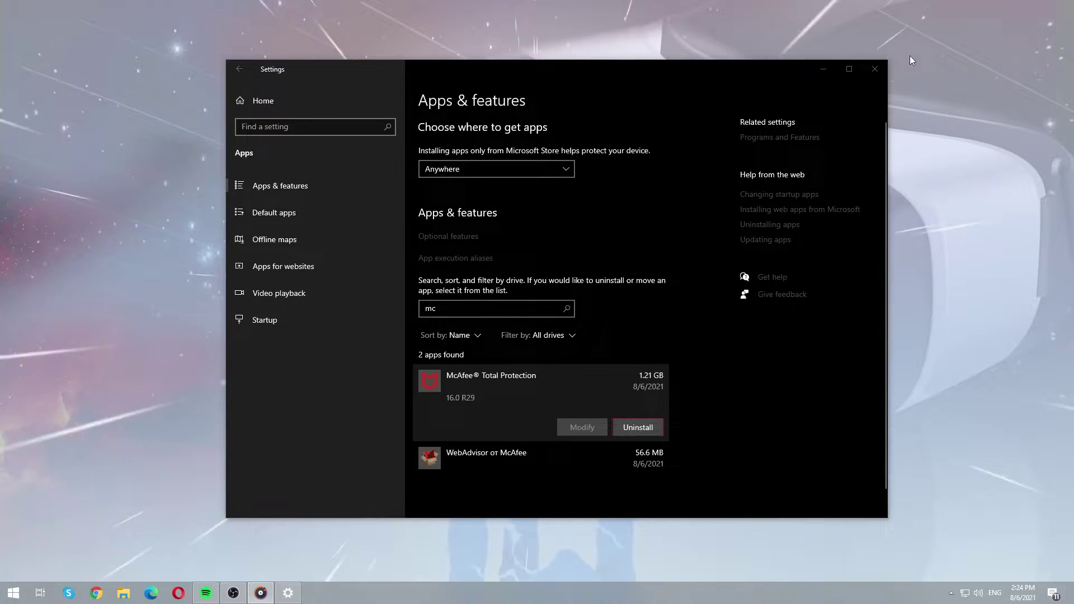
Close Settings, launch regedit and expand HKLM\SOFTWARE\WOW6432Node
click(874, 70)
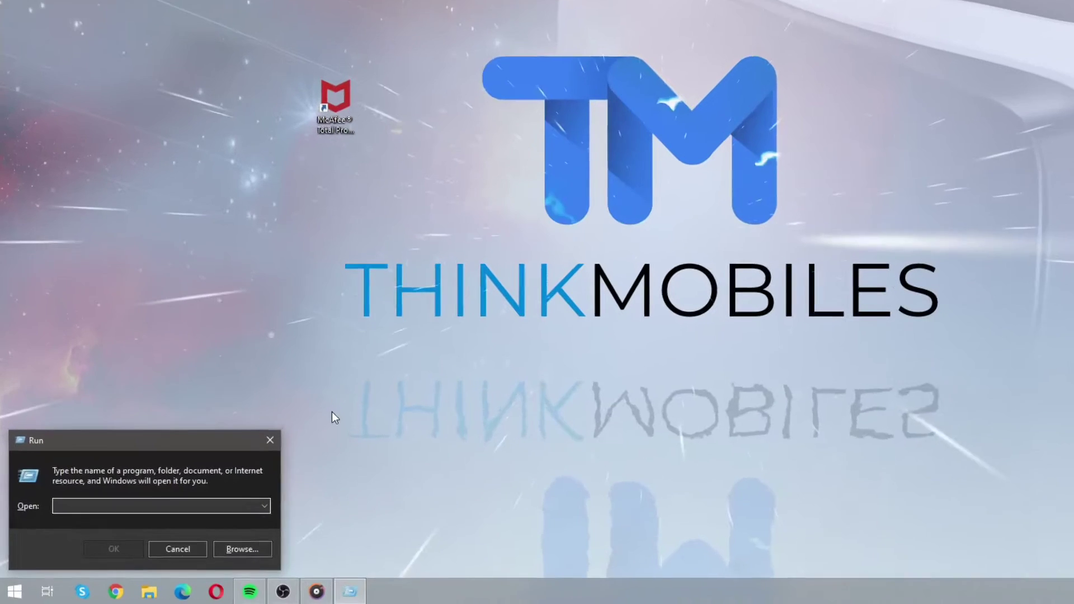
text(regedit)
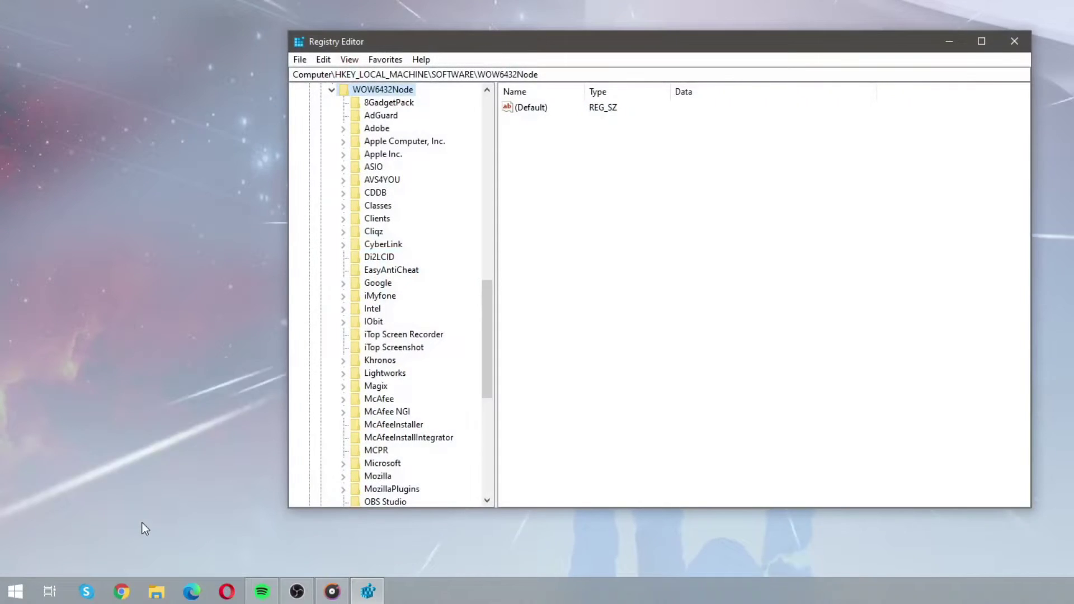
click(332, 90)
scroll(352, 224, up, 7)
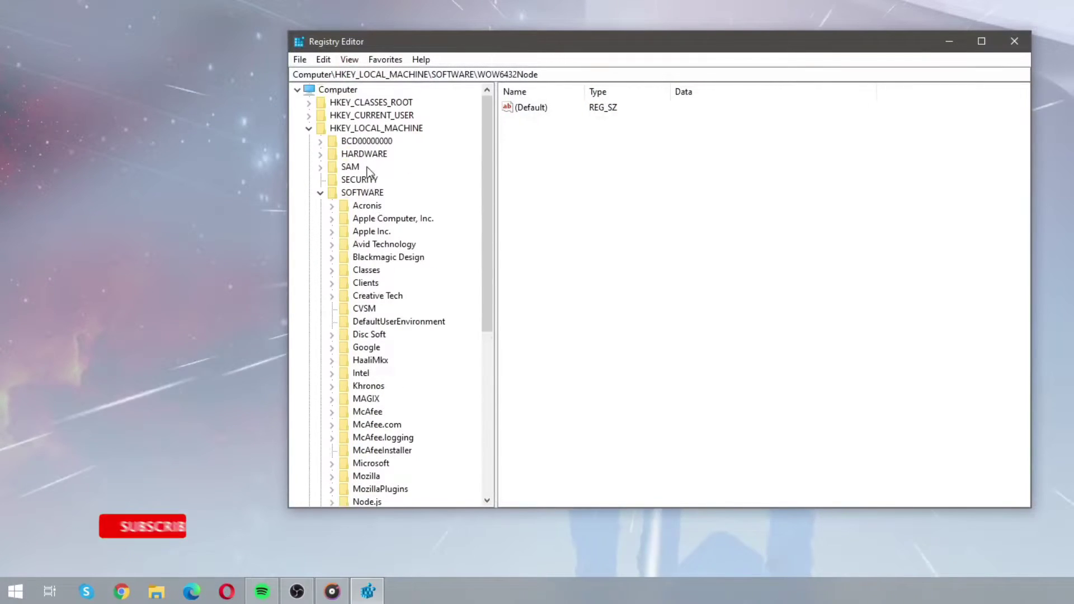
click(320, 192)
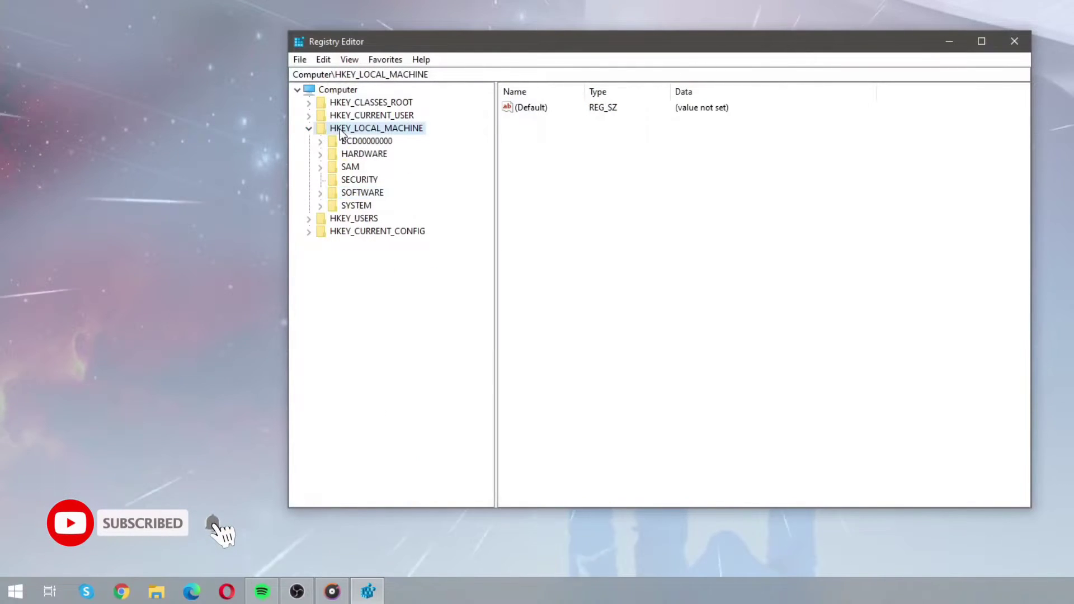
click(320, 193)
scroll(341, 193, down, 5)
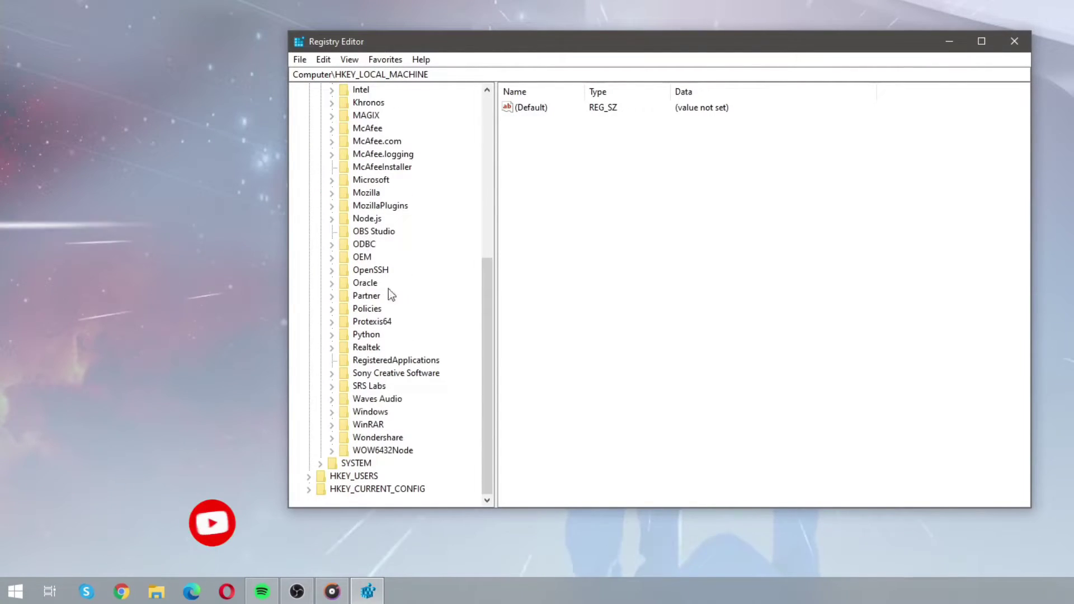
click(383, 451)
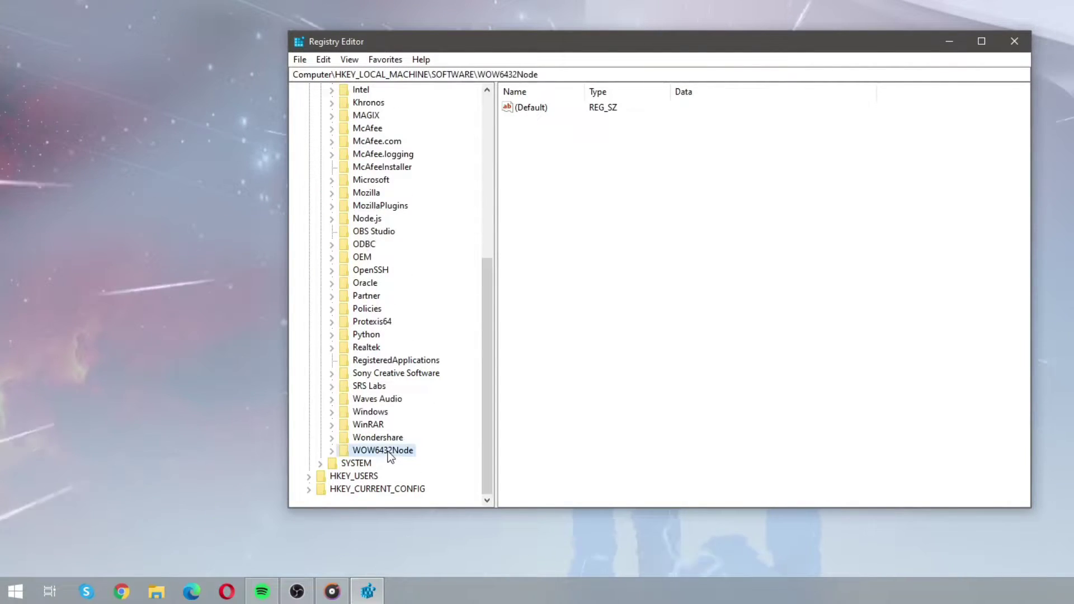
click(332, 451)
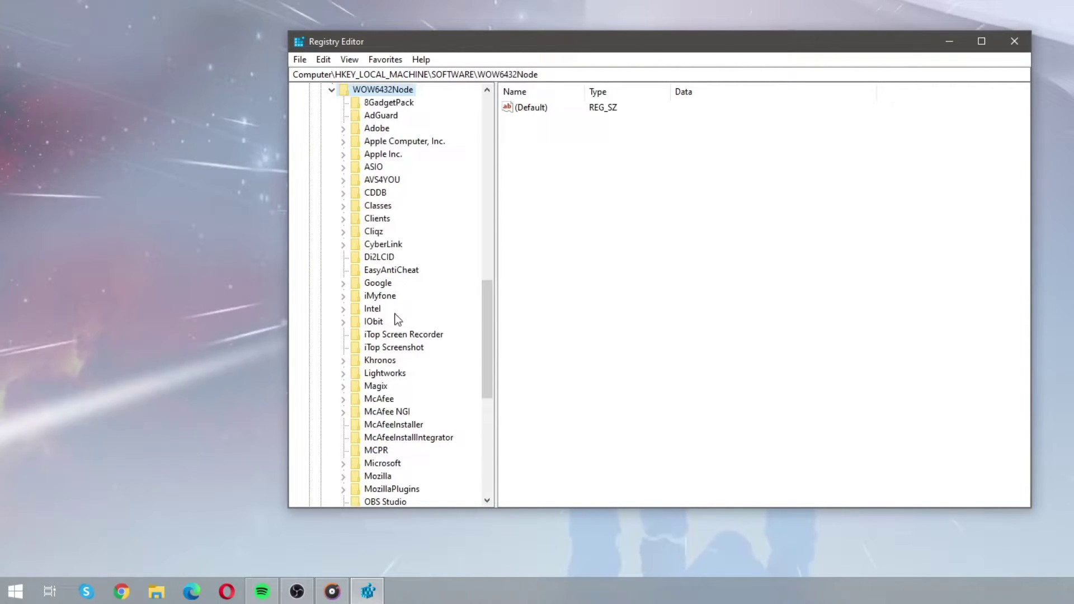
Browse to Microsoft\Windows\CurrentVersion\Uninstall\MSC and copy its UninstallString value
click(343, 464)
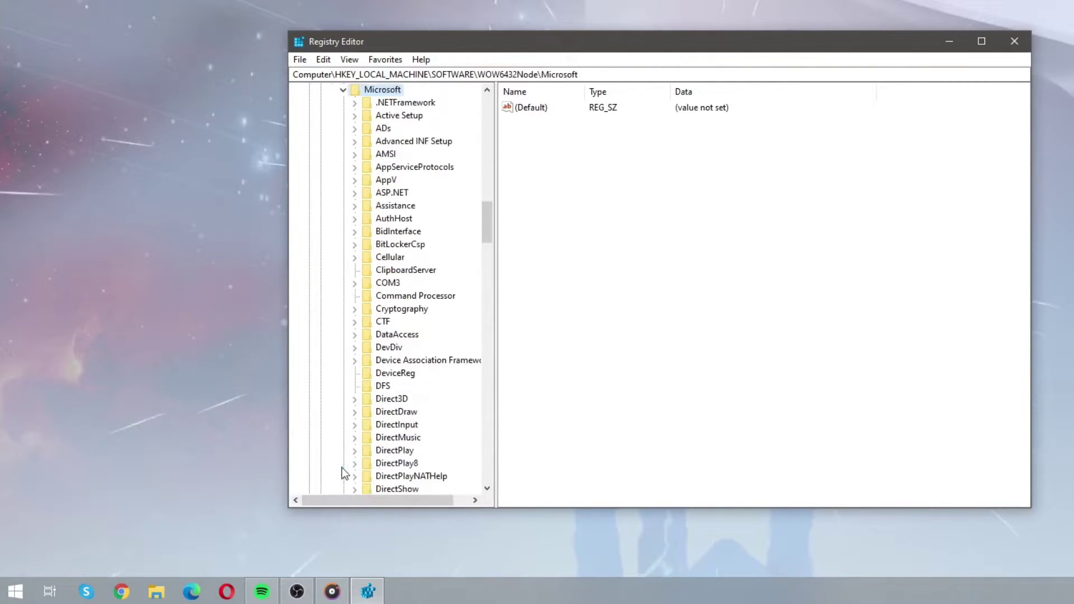
drag(485, 224, 485, 406)
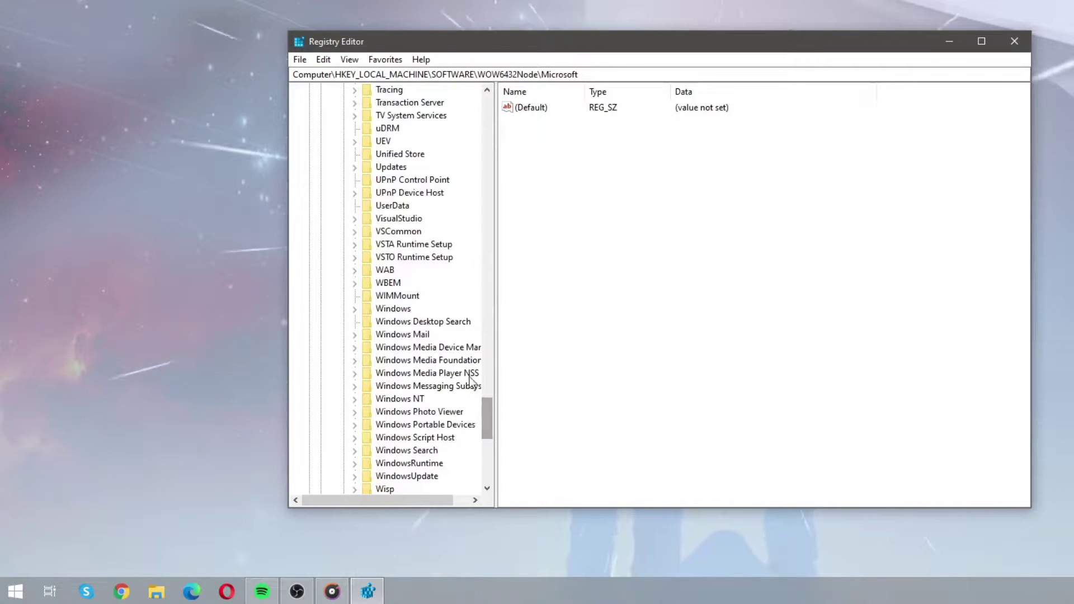
click(354, 309)
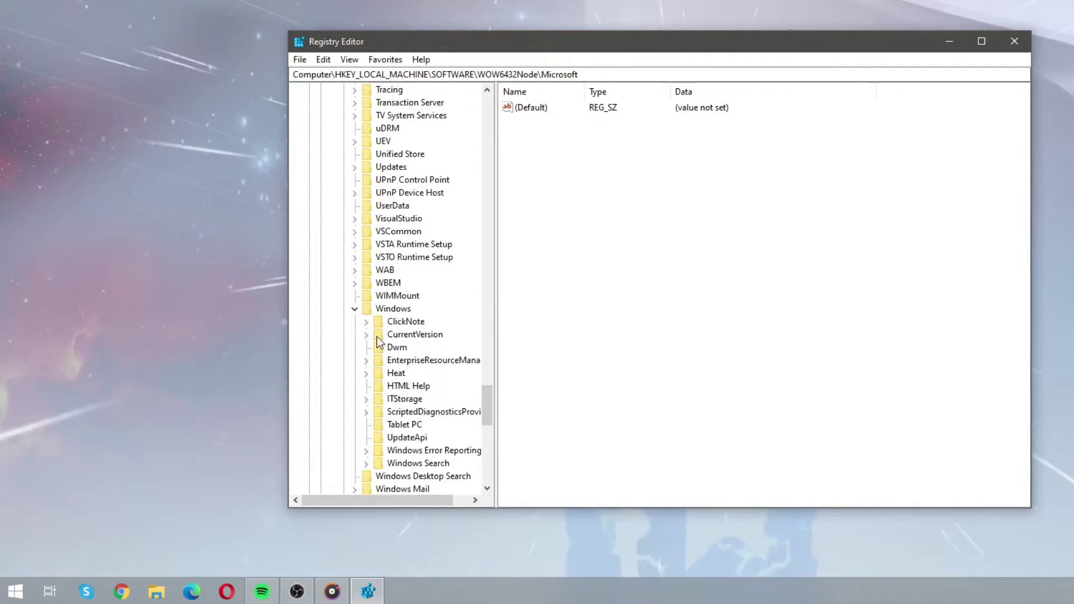
click(367, 336)
drag(486, 358, 486, 423)
click(380, 323)
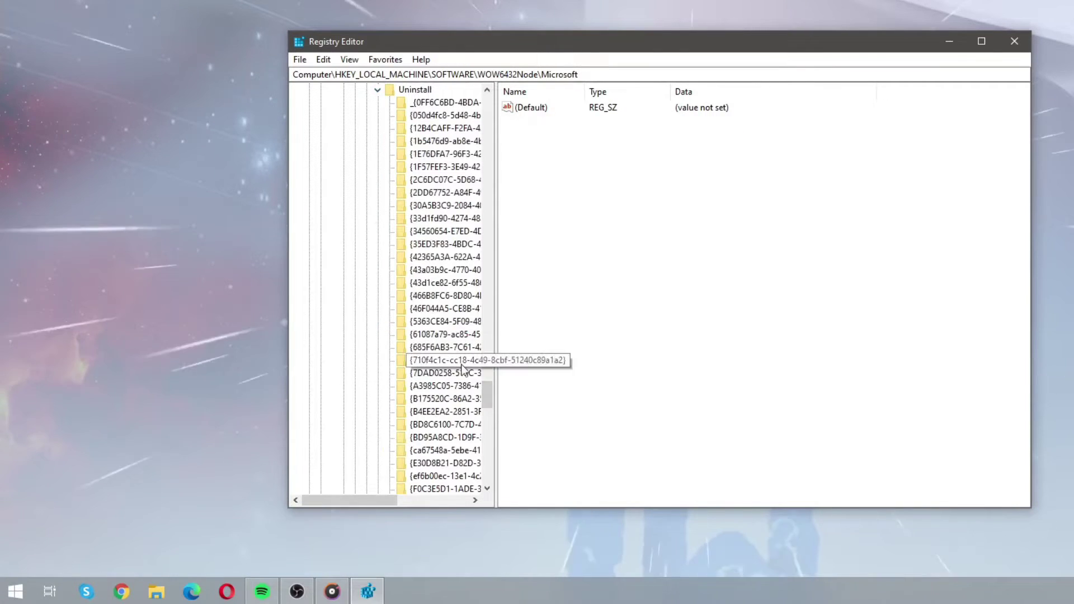
drag(489, 414, 492, 421)
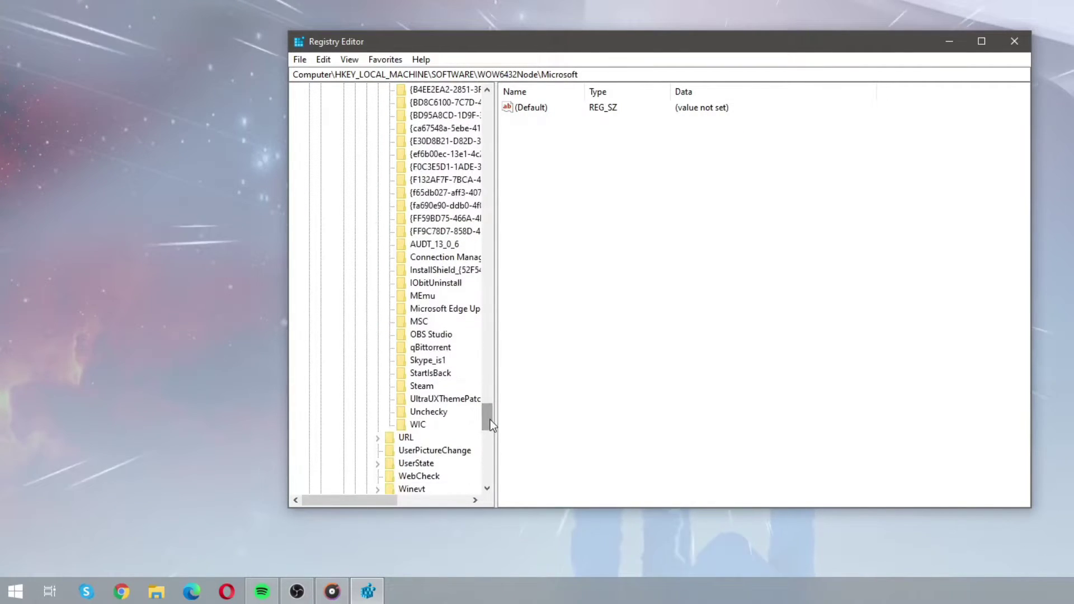
click(420, 322)
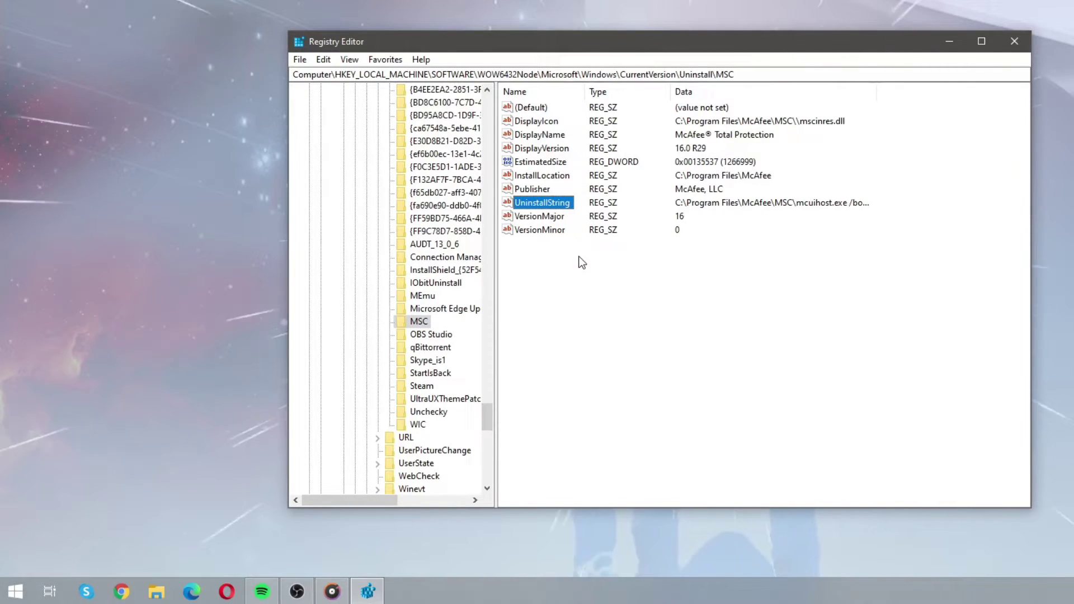
double_click(542, 202)
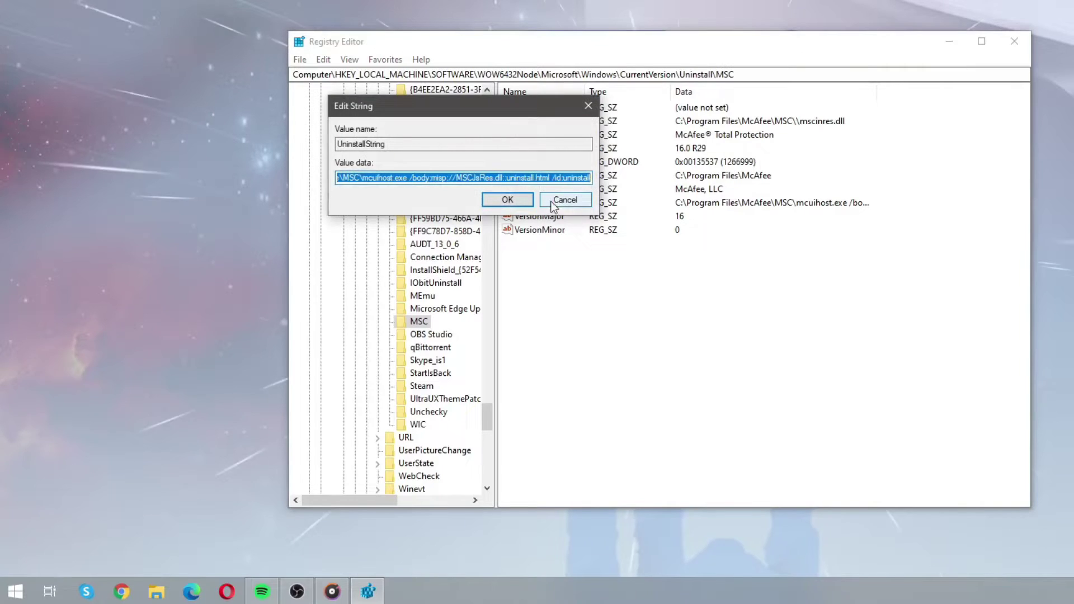
right_click(459, 177)
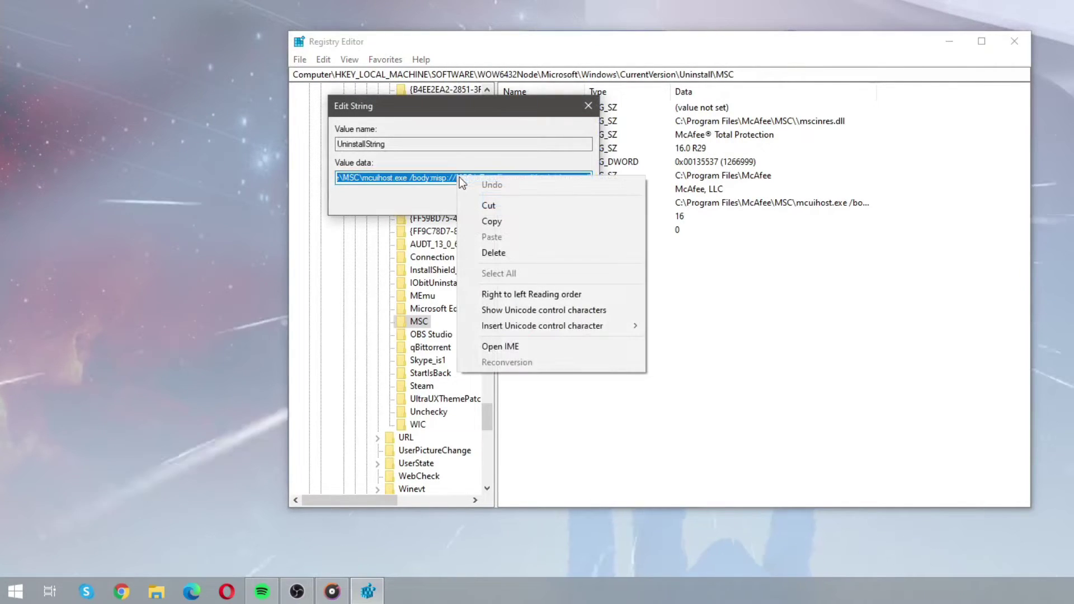
click(513, 220)
Paste the copied McAfee uninstall command into the Run box to launch it
click(522, 199)
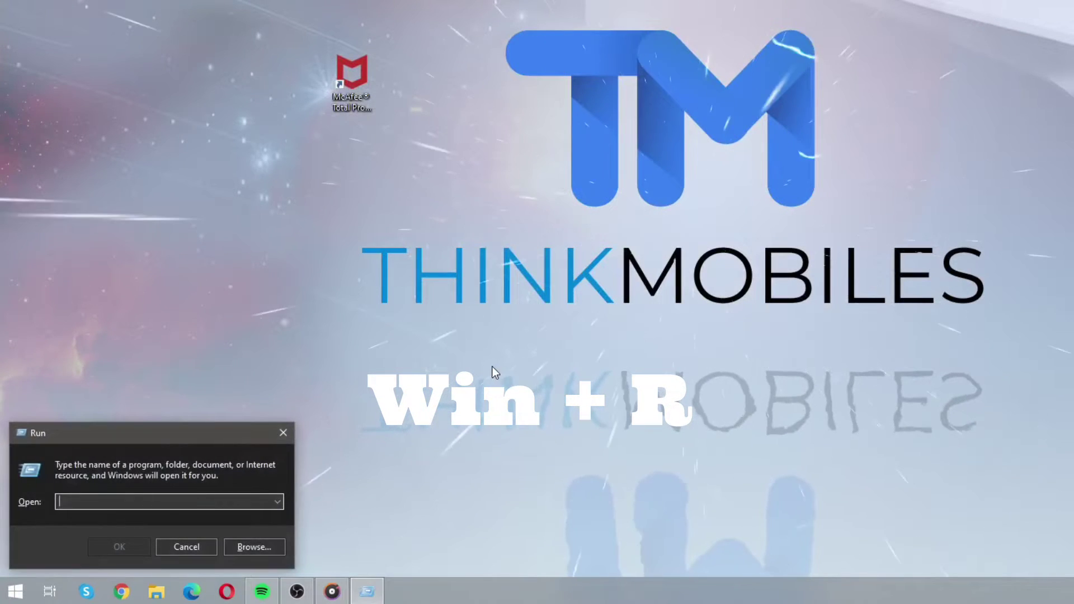
right_click(147, 500)
click(203, 367)
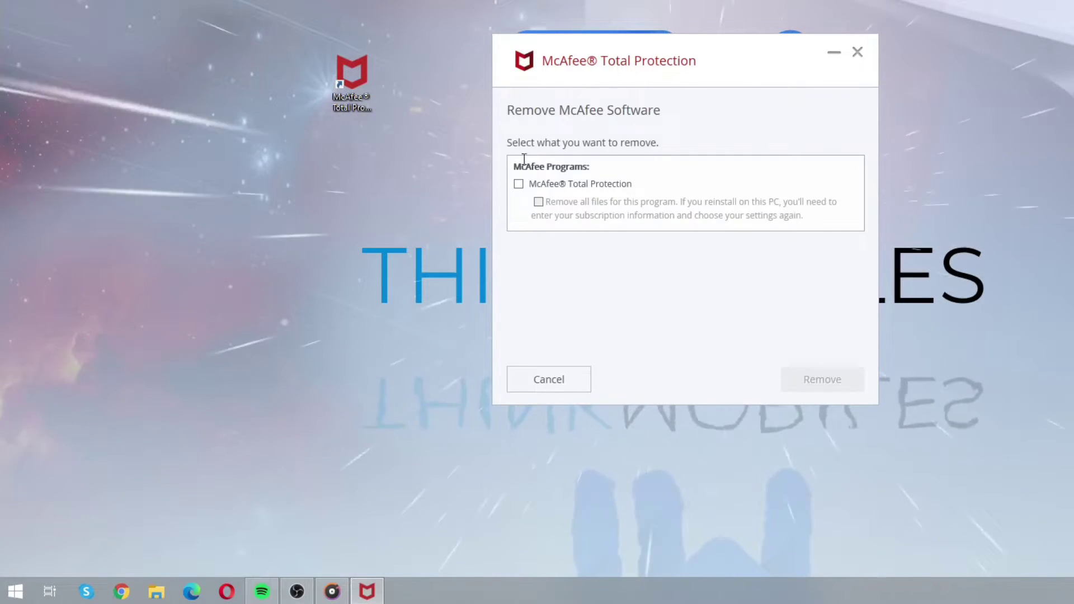
Mark McAfee Total Protection and remove it despite the active-subscription warning
click(531, 184)
click(806, 385)
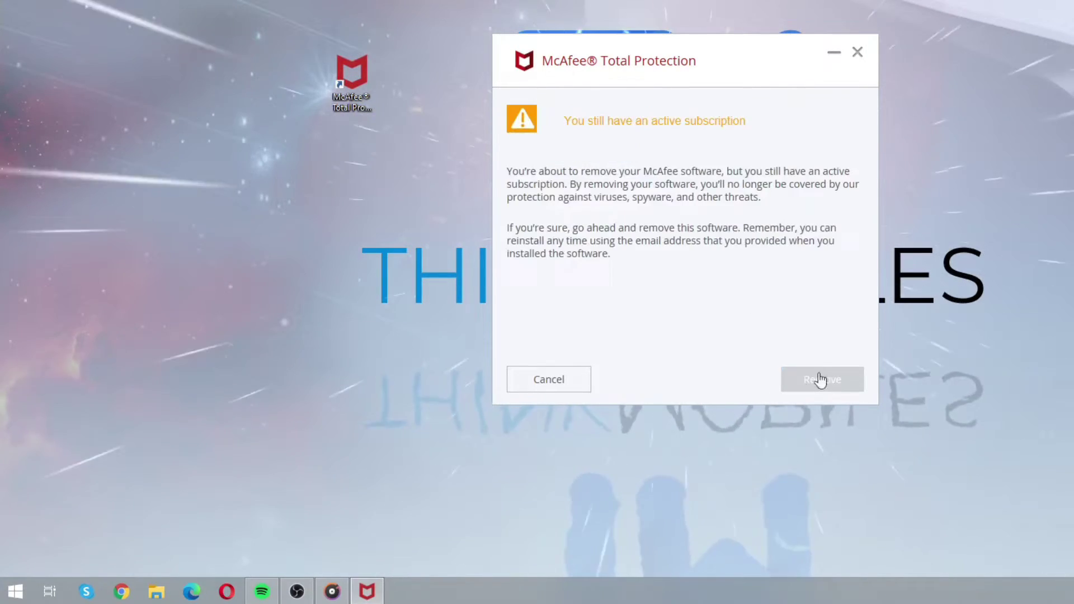
click(833, 387)
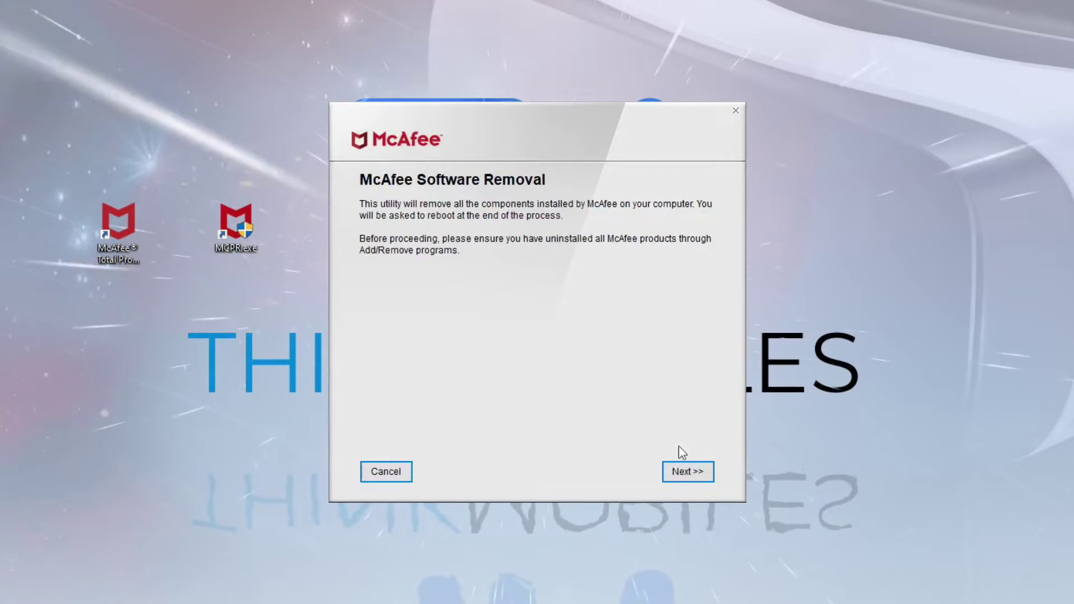
Accept the McAfee removal tool's license, pass the captcha check and start removing all products
click(694, 471)
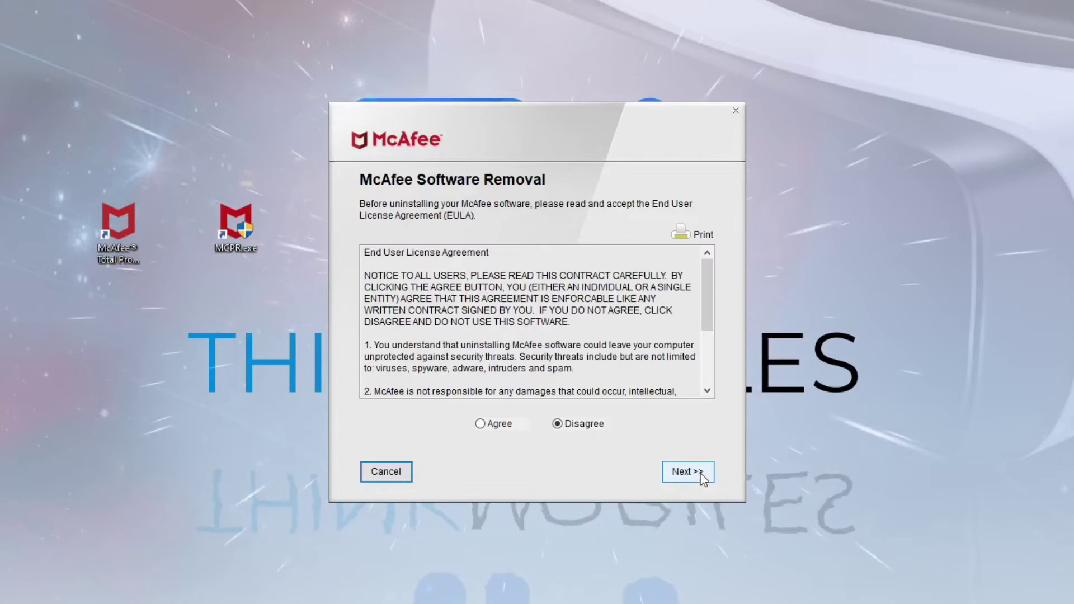
click(482, 426)
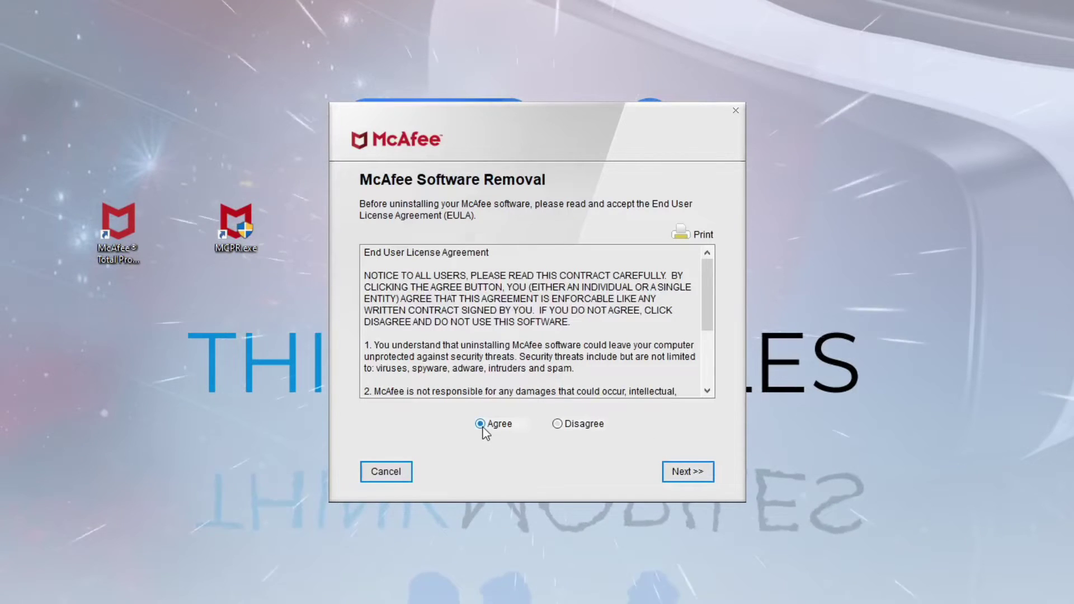
click(708, 472)
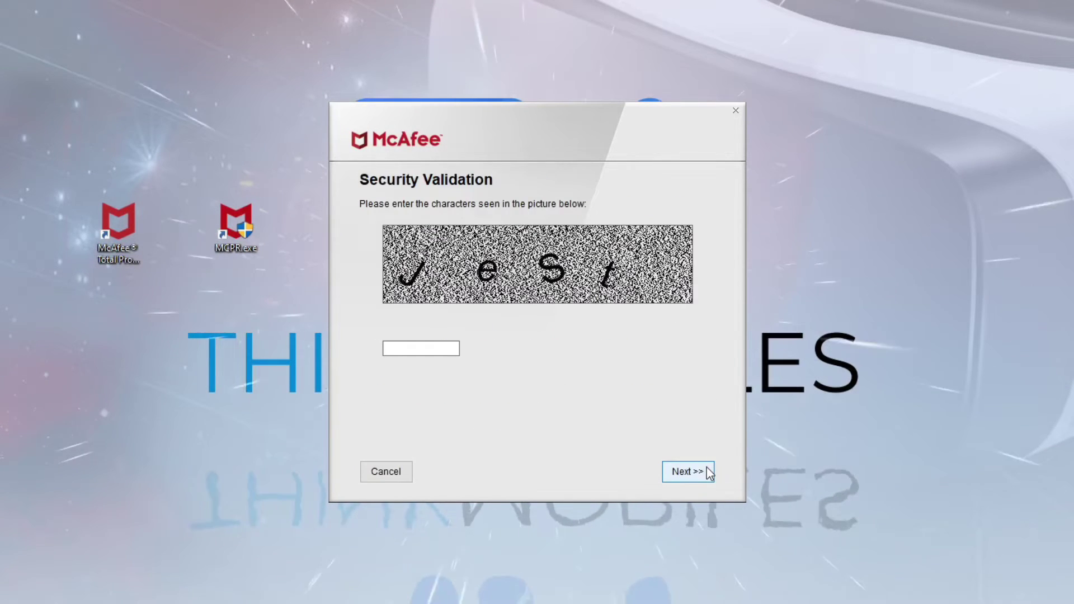
click(434, 347)
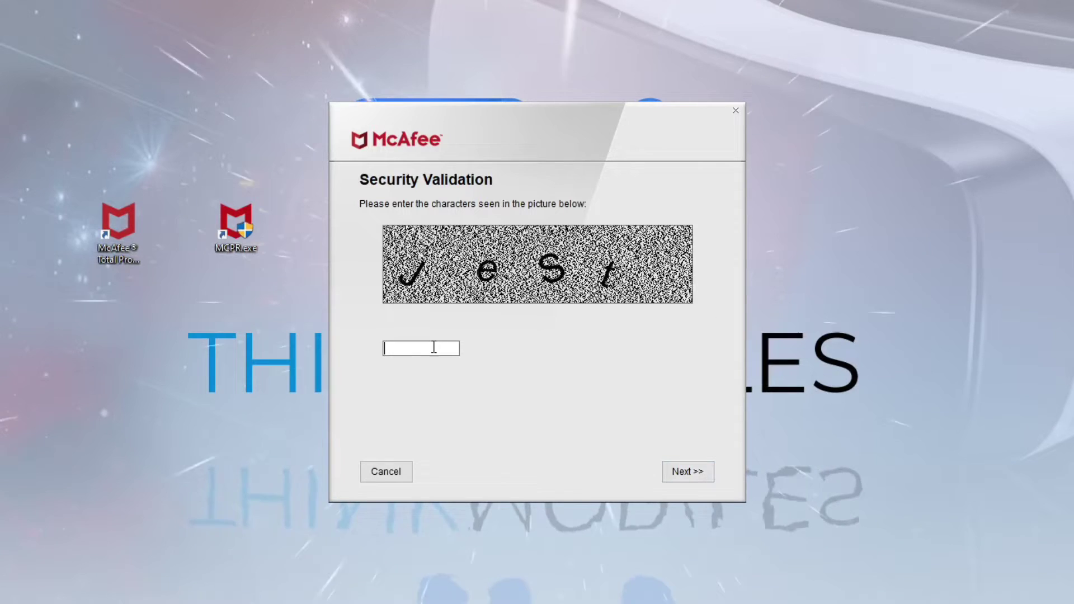
click(686, 476)
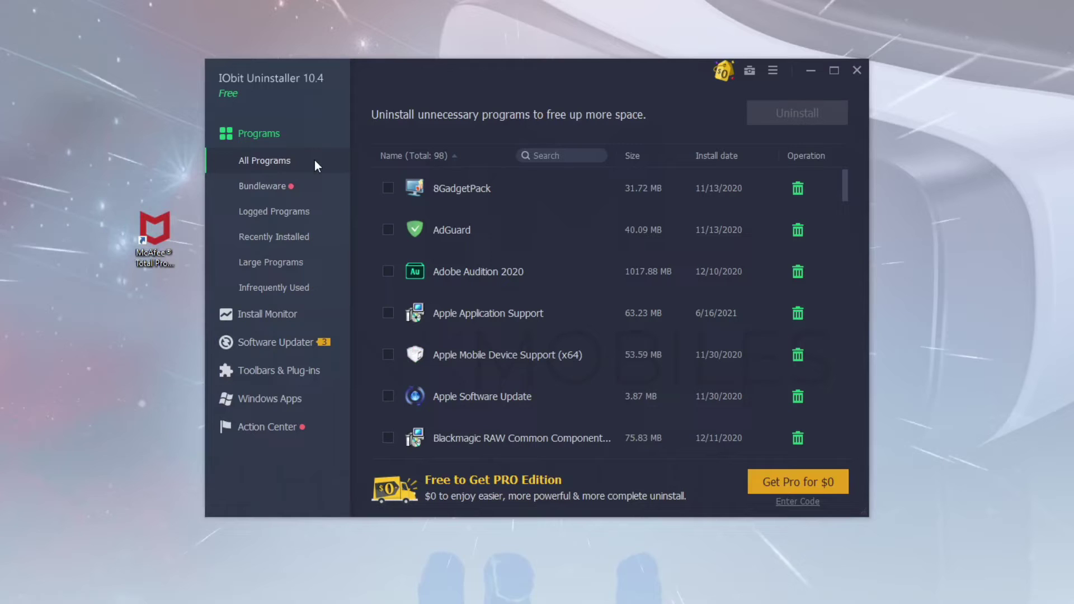
Search IObit's program list for 'mc', tick McAfee Total Protection and start its uninstall
click(311, 185)
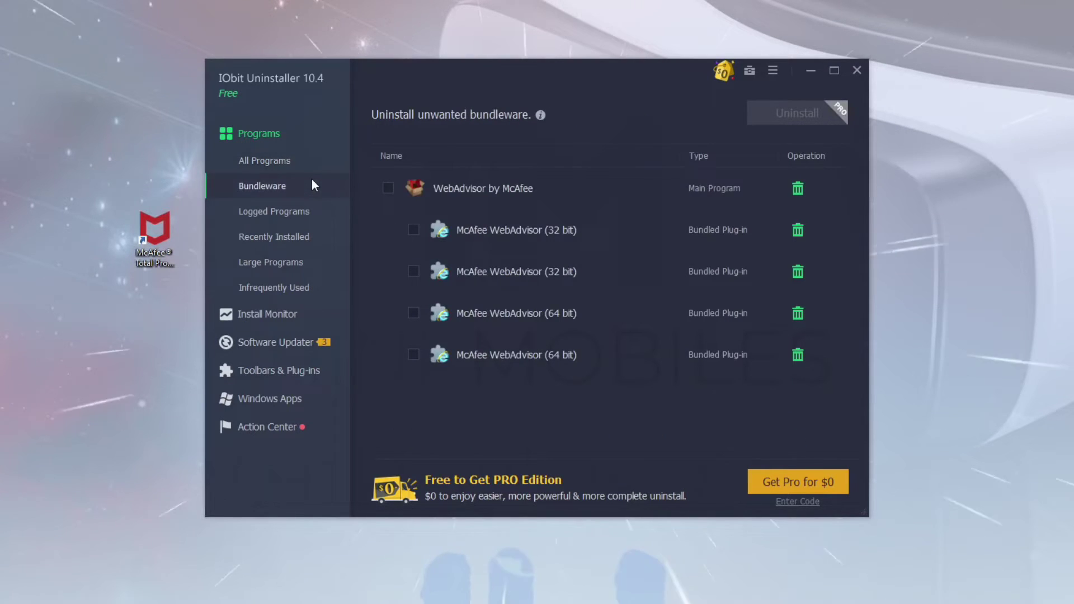
click(321, 160)
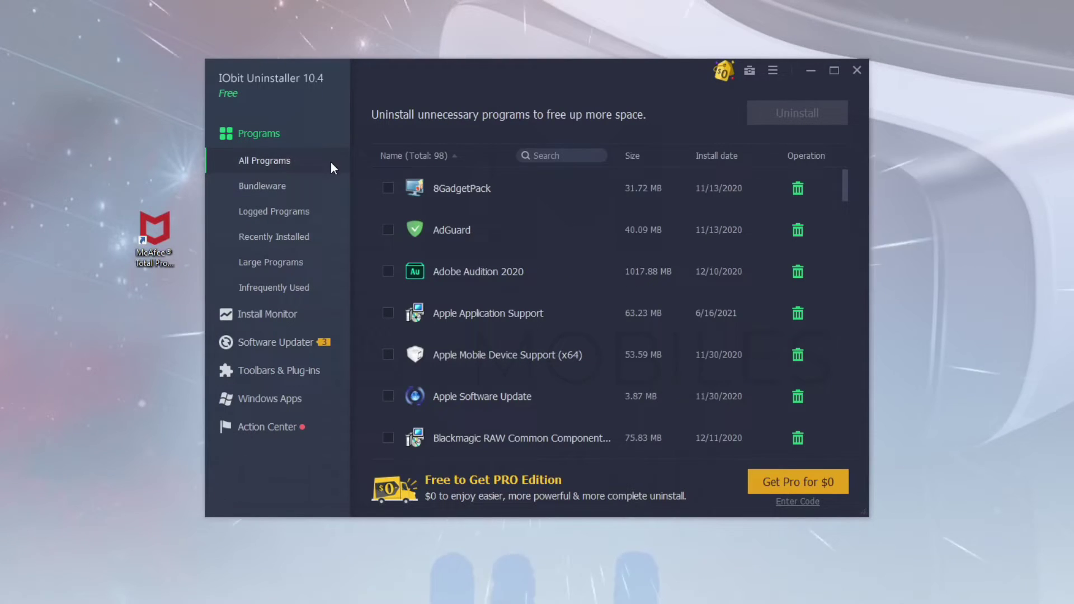
click(565, 157)
text(m)
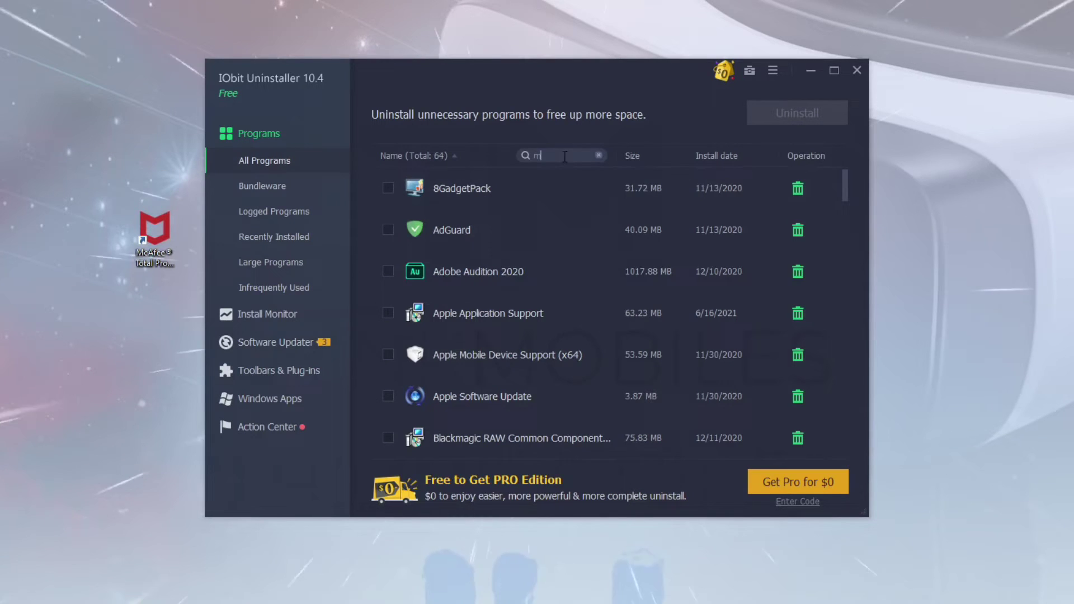
text(c)
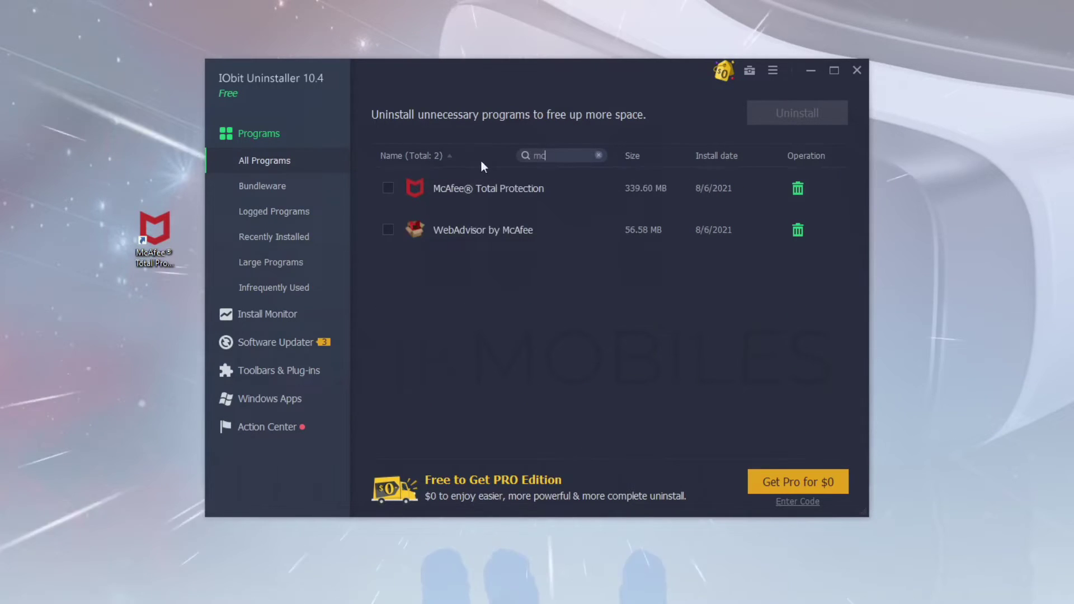
click(488, 190)
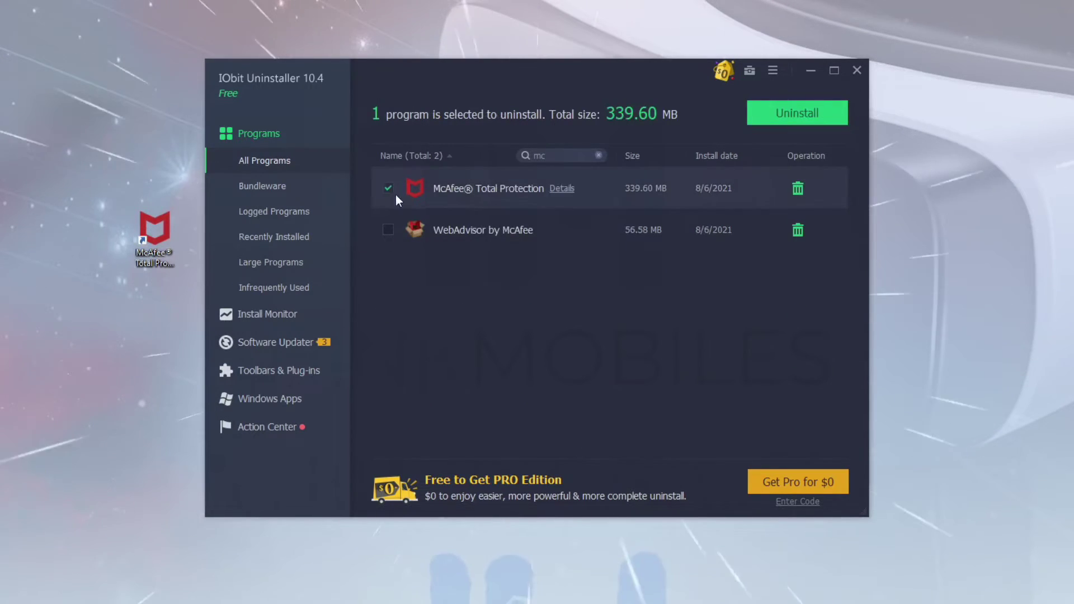
click(820, 108)
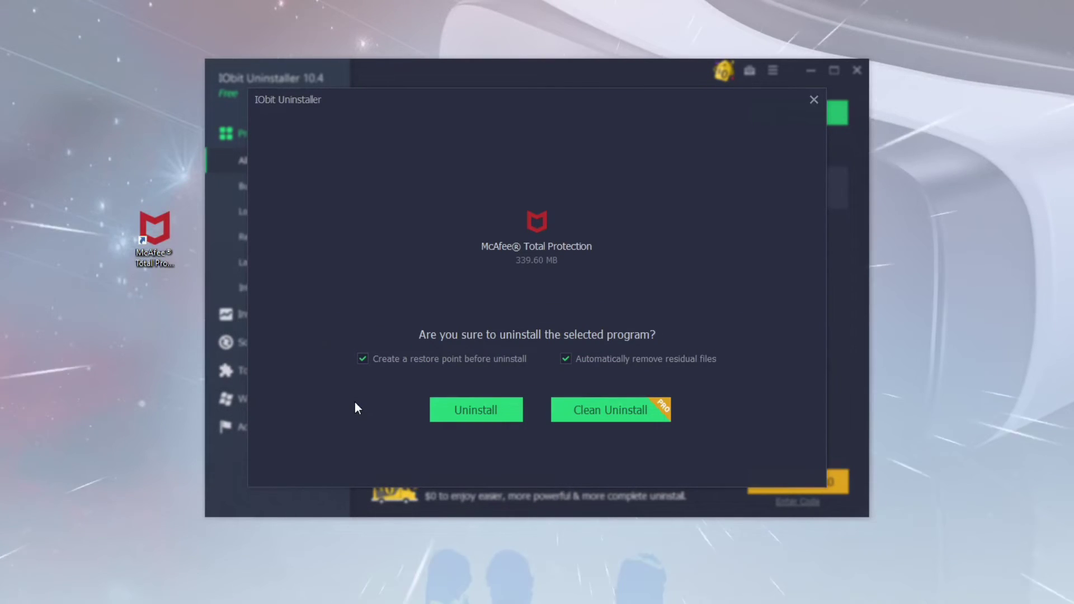
Confirm with a restore point, remove Total Protection and all its files, and restart later
click(508, 404)
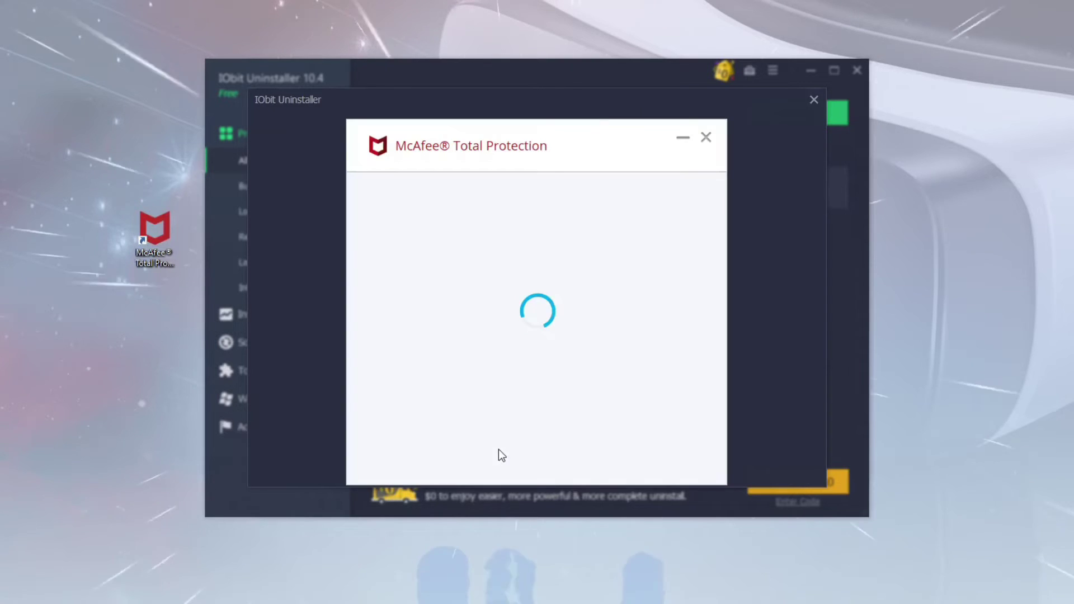
click(372, 267)
click(392, 284)
click(650, 463)
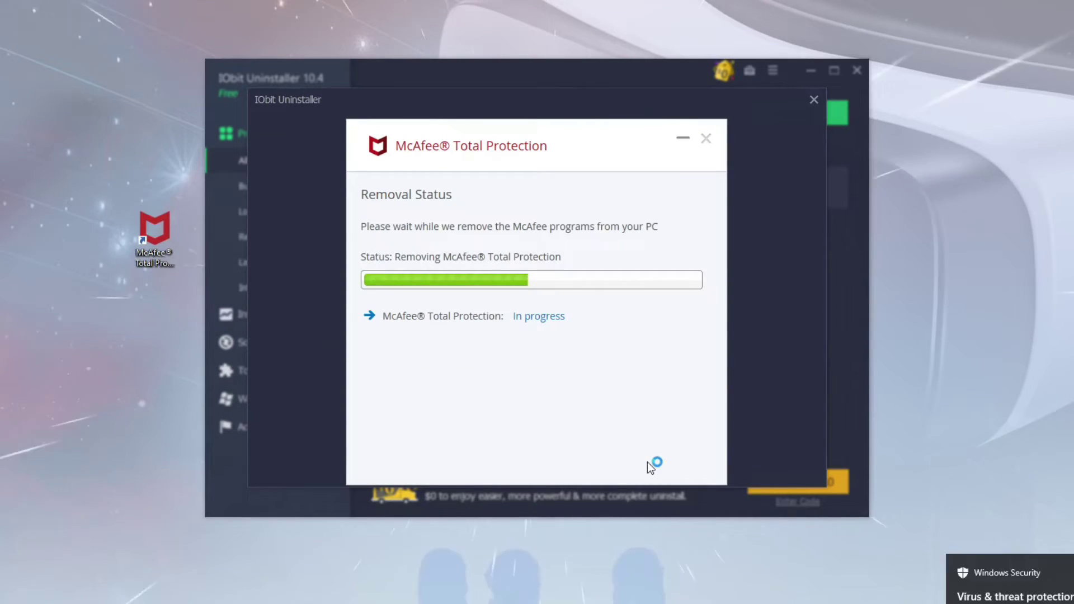
click(386, 458)
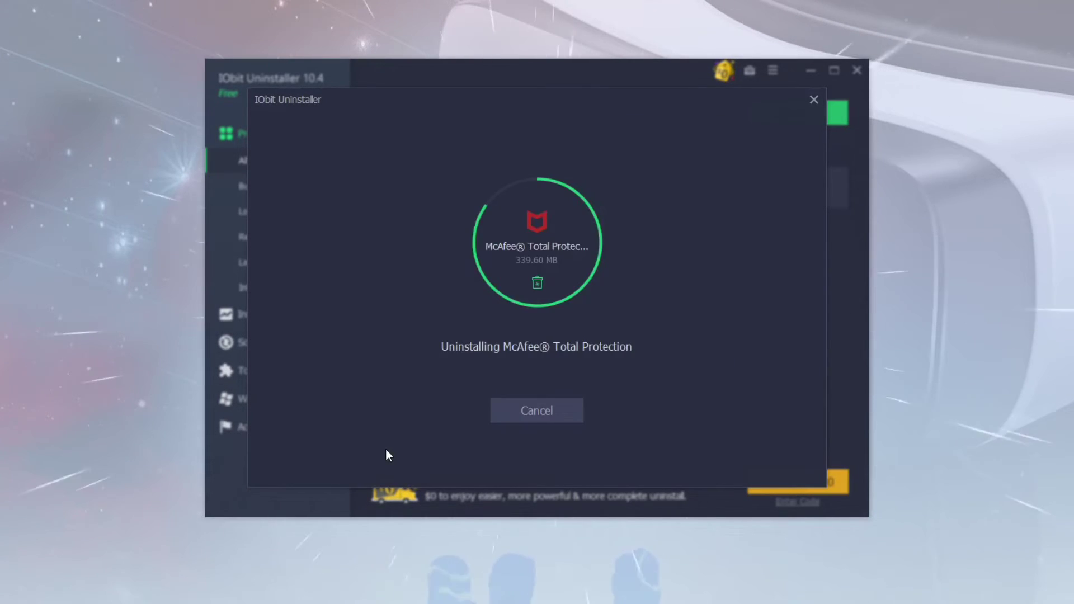